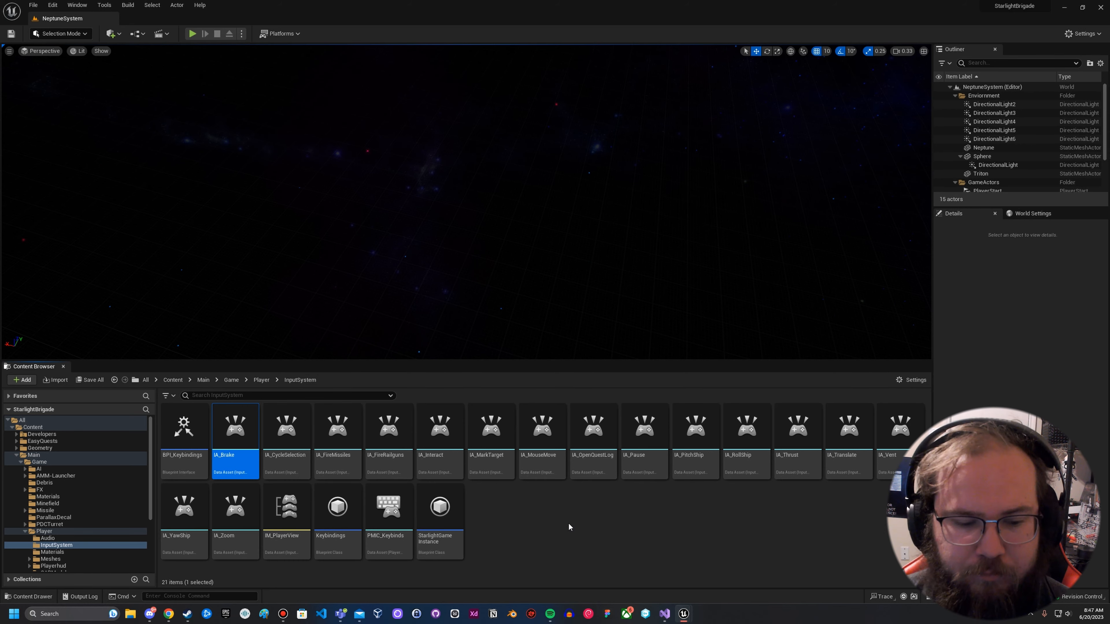
View the IM_PlayerView mapping context and locate the Input Mapping Context type among the input assets that can be created.
{"action": "double_click", "coordinate": [286, 507]}
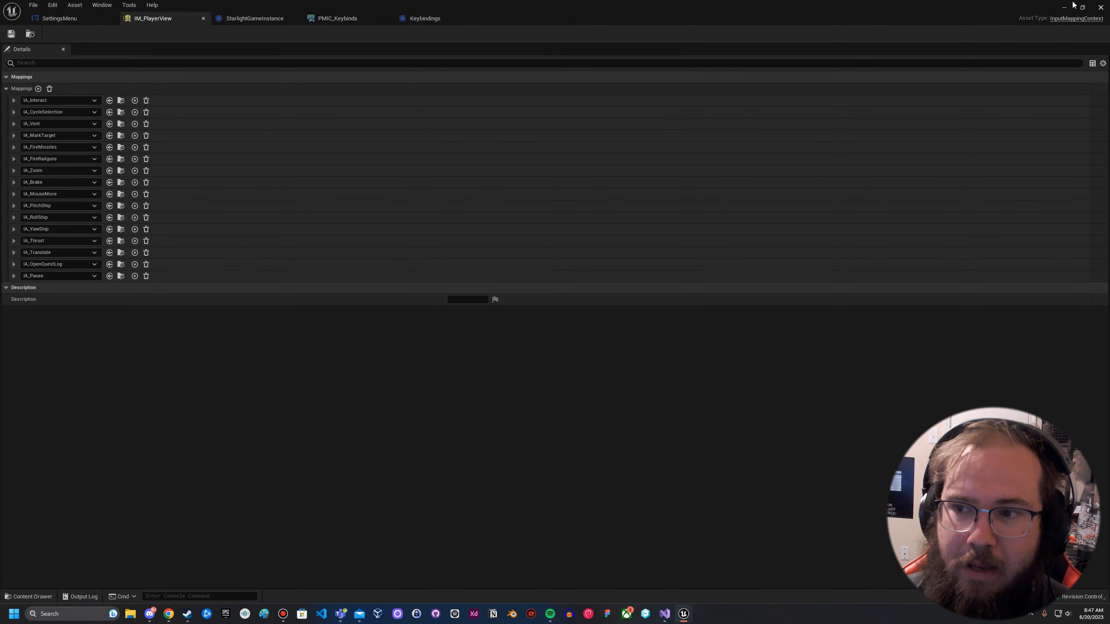
{"action": "left_click", "coordinate": [1065, 7]}
{"action": "right_click", "coordinate": [513, 514]}
{"action": "mouse_move", "coordinate": [539, 505]}
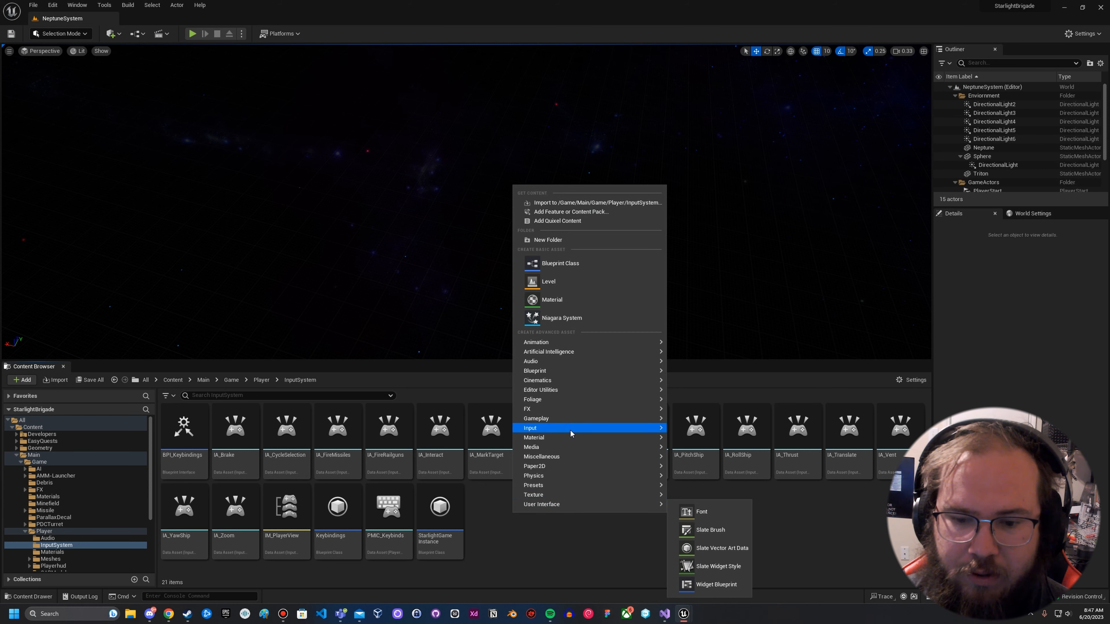
{"action": "mouse_move", "coordinate": [571, 432]}
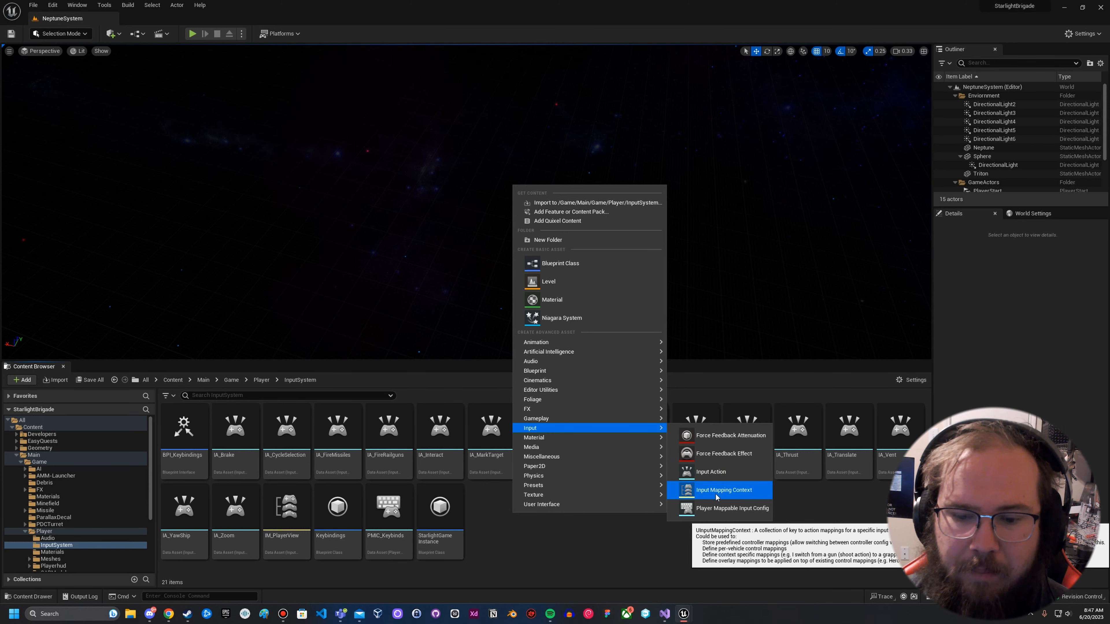
{"action": "left_click", "coordinate": [487, 550]}
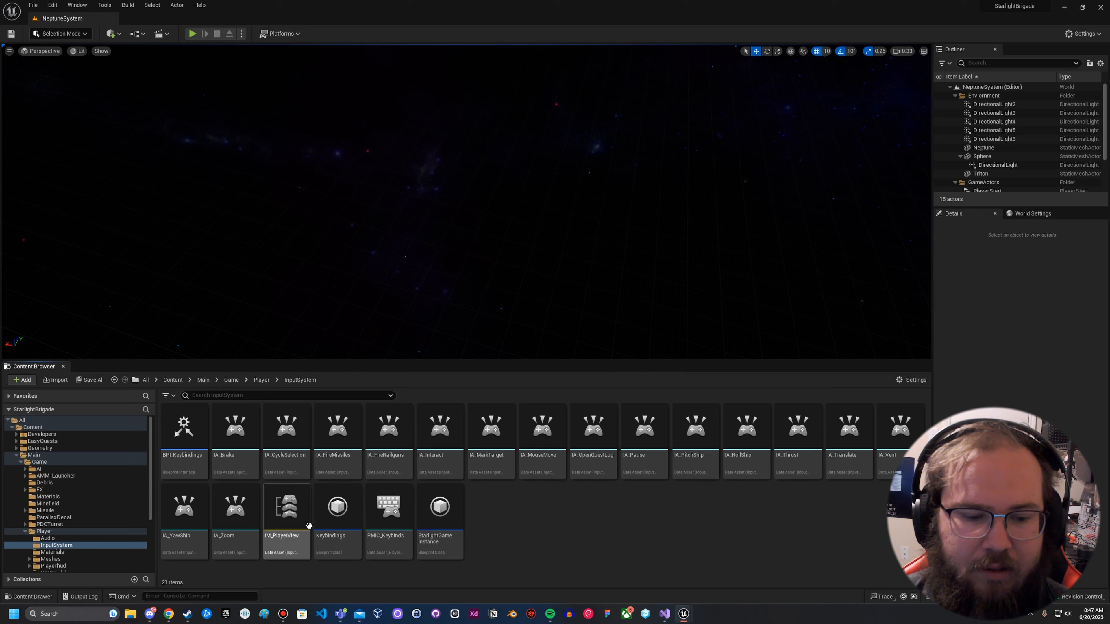
Open IM_PlayerView and review the player mappable options of IA_Pause's P and Gamepad Special Right bindings.
{"action": "double_click", "coordinate": [309, 525]}
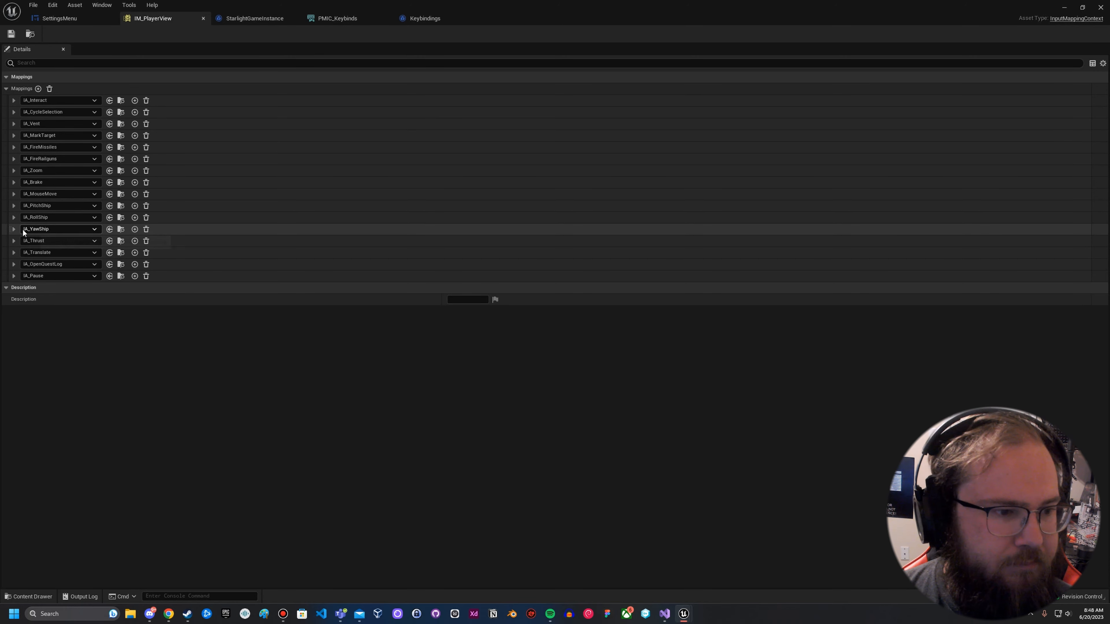
{"action": "left_click", "coordinate": [16, 275]}
{"action": "left_click", "coordinate": [20, 299]}
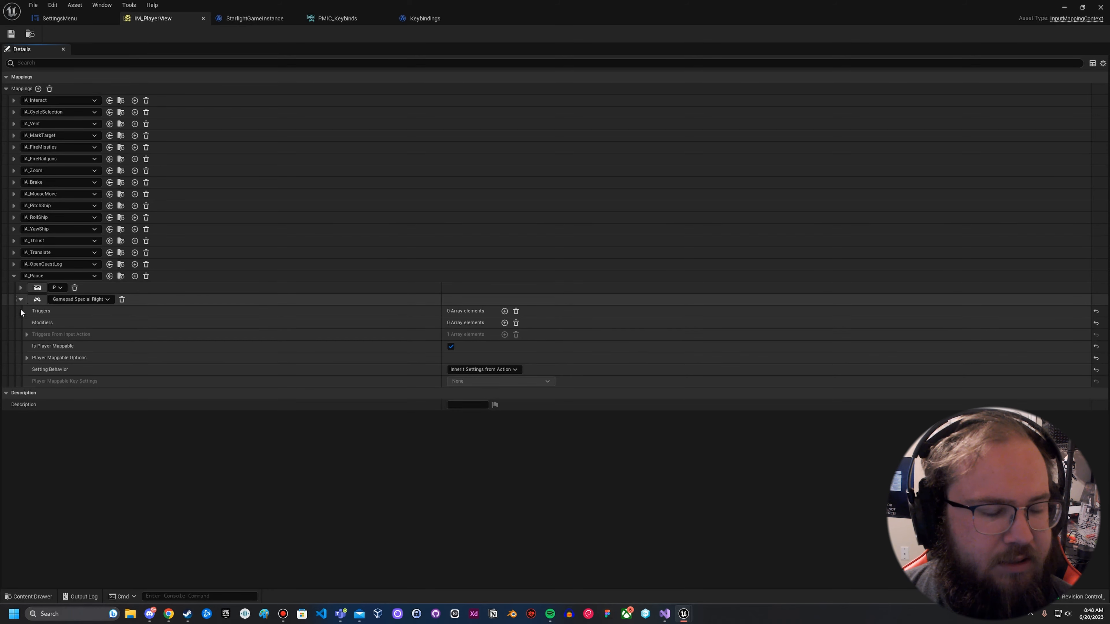
{"action": "left_click", "coordinate": [23, 288]}
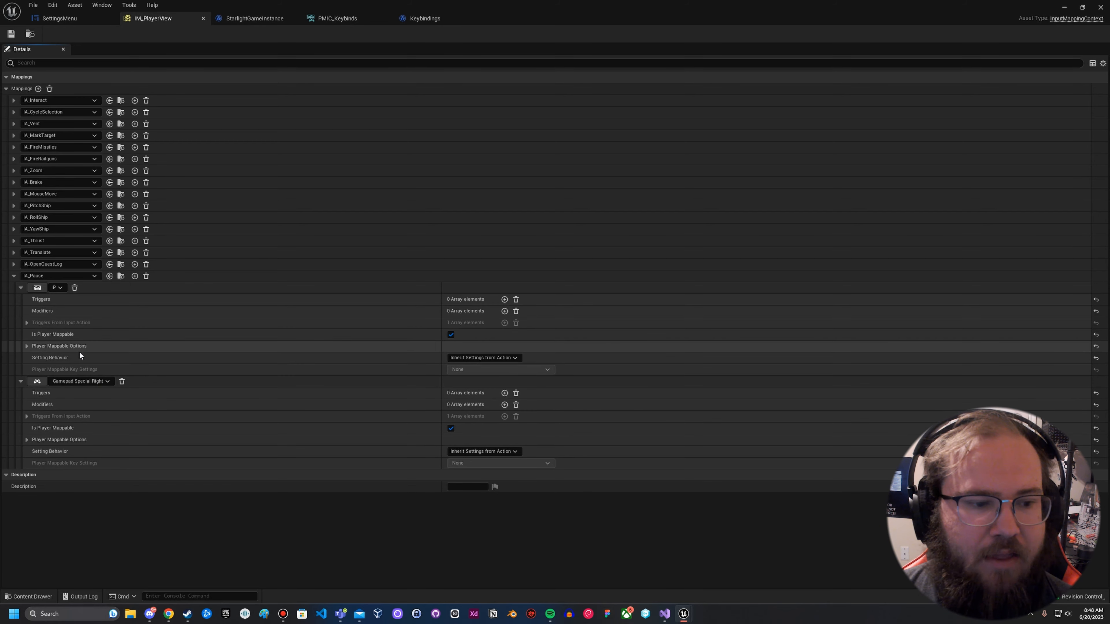
{"action": "left_click", "coordinate": [27, 346]}
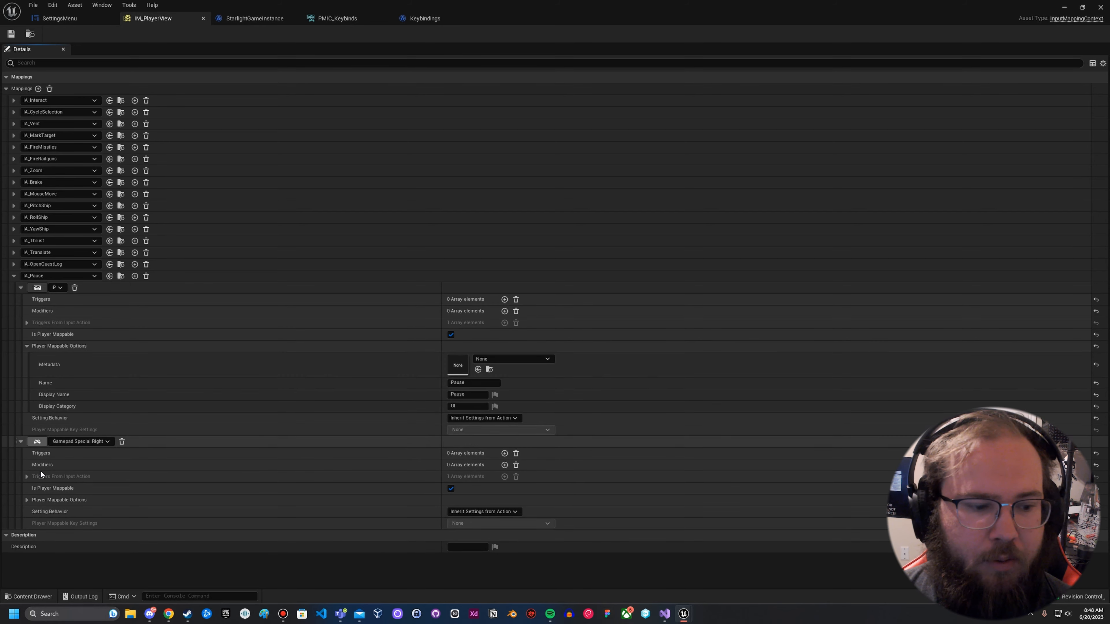
{"action": "left_click", "coordinate": [26, 499]}
{"action": "scroll", "coordinate": [201, 410], "scroll_direction": "down", "scroll_amount": 2}
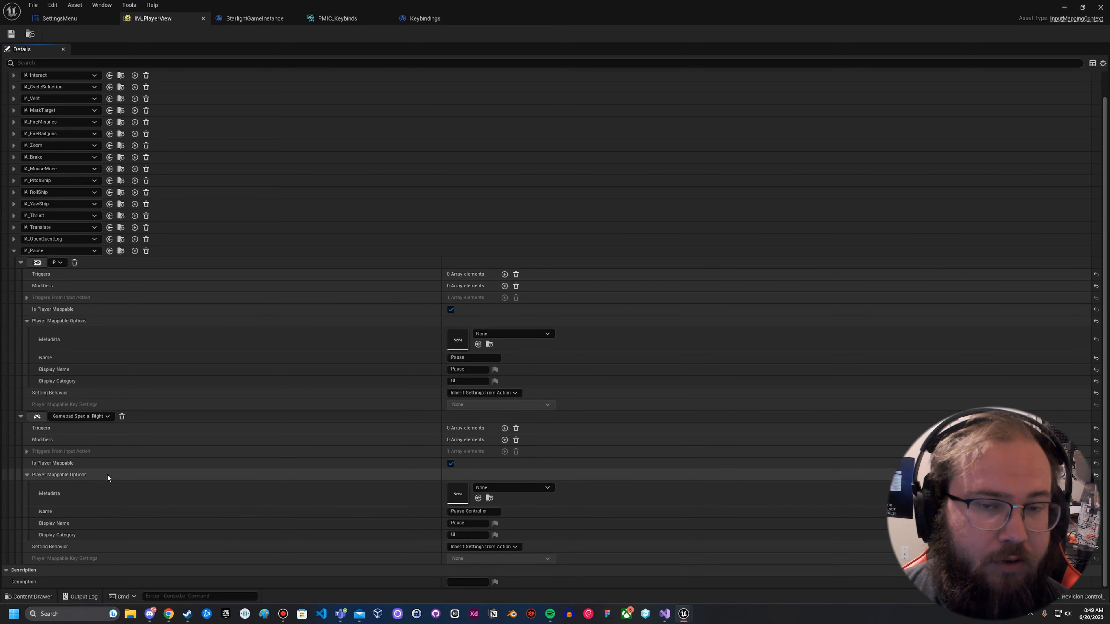
{"action": "left_click", "coordinate": [21, 263]}
{"action": "left_click", "coordinate": [22, 300]}
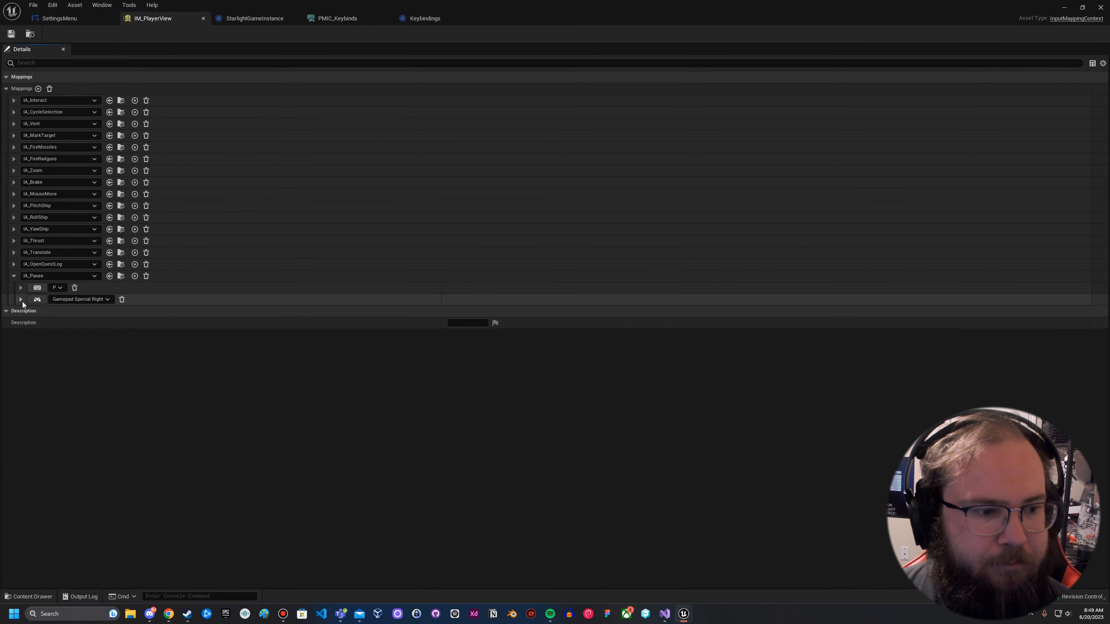
{"action": "left_click", "coordinate": [16, 277]}
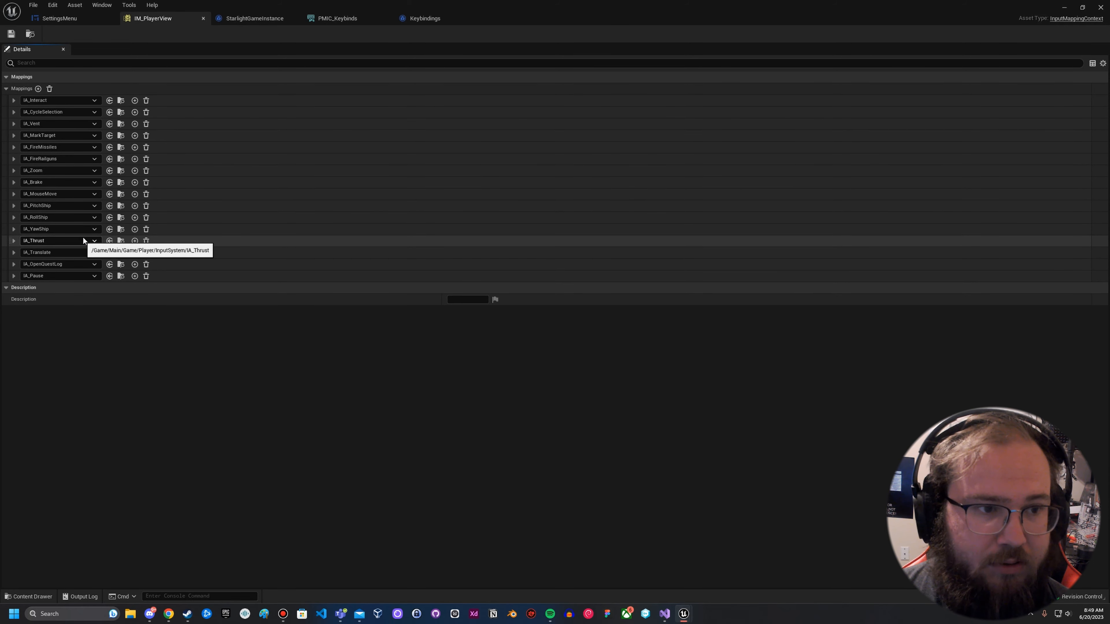
View the PMIC_Keybinds asset and locate the Player Mappable Input Config type among the input assets that can be created.
{"action": "left_click", "coordinate": [338, 19]}
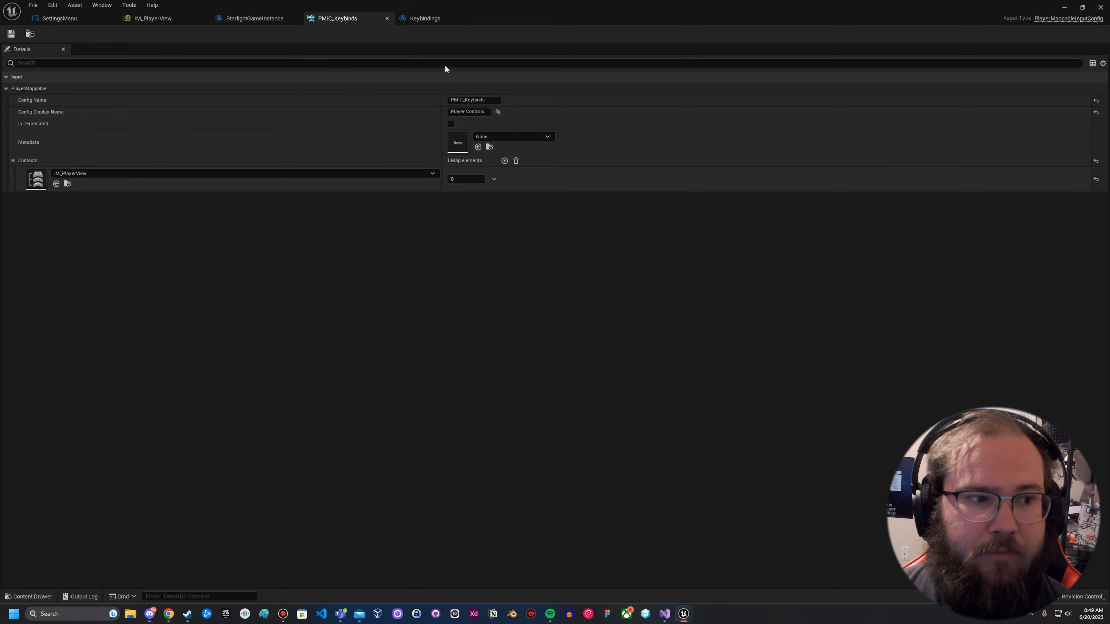
{"action": "left_click", "coordinate": [1064, 7]}
{"action": "right_click", "coordinate": [513, 533]}
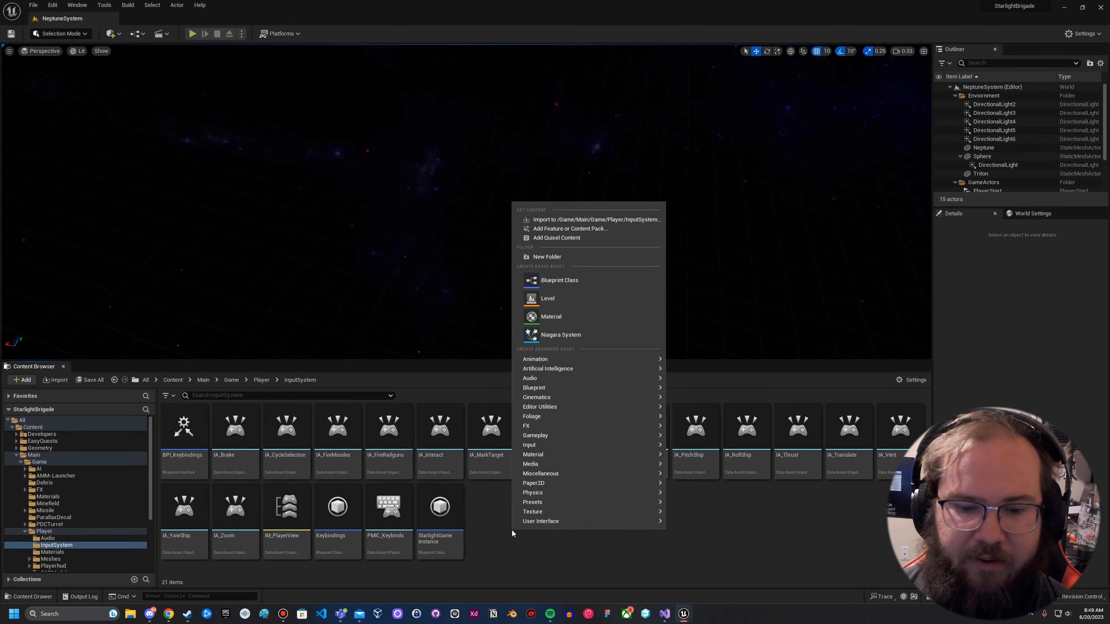
{"action": "mouse_move", "coordinate": [601, 446]}
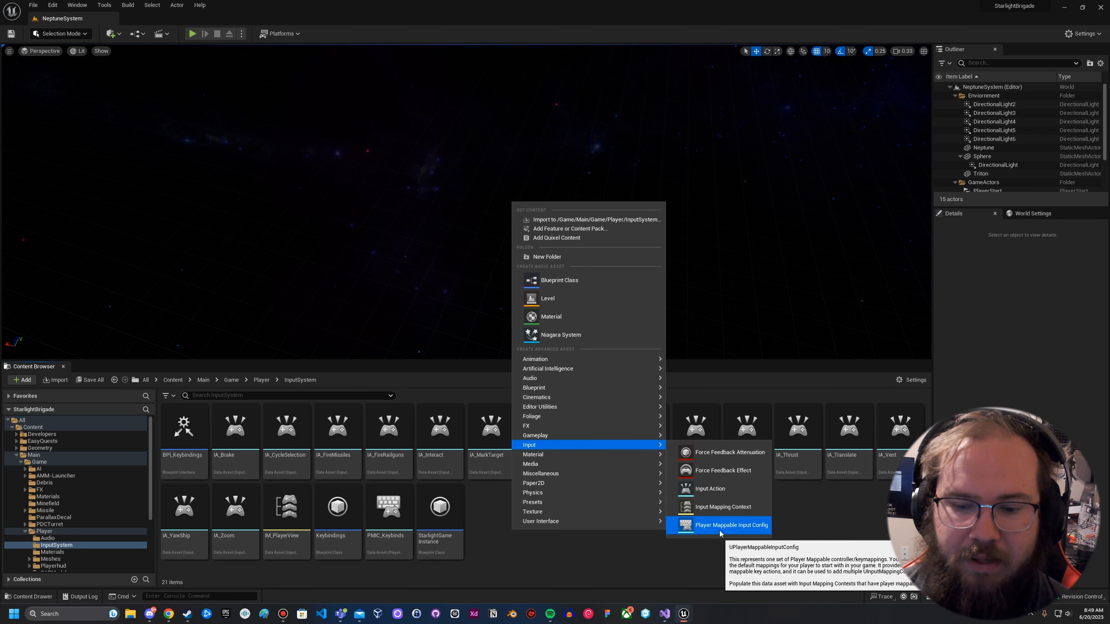
{"action": "left_click", "coordinate": [402, 523]}
Reopen PMIC_Keybinds and look over the variables in the Keybindings save game blueprint.
{"action": "double_click", "coordinate": [403, 522]}
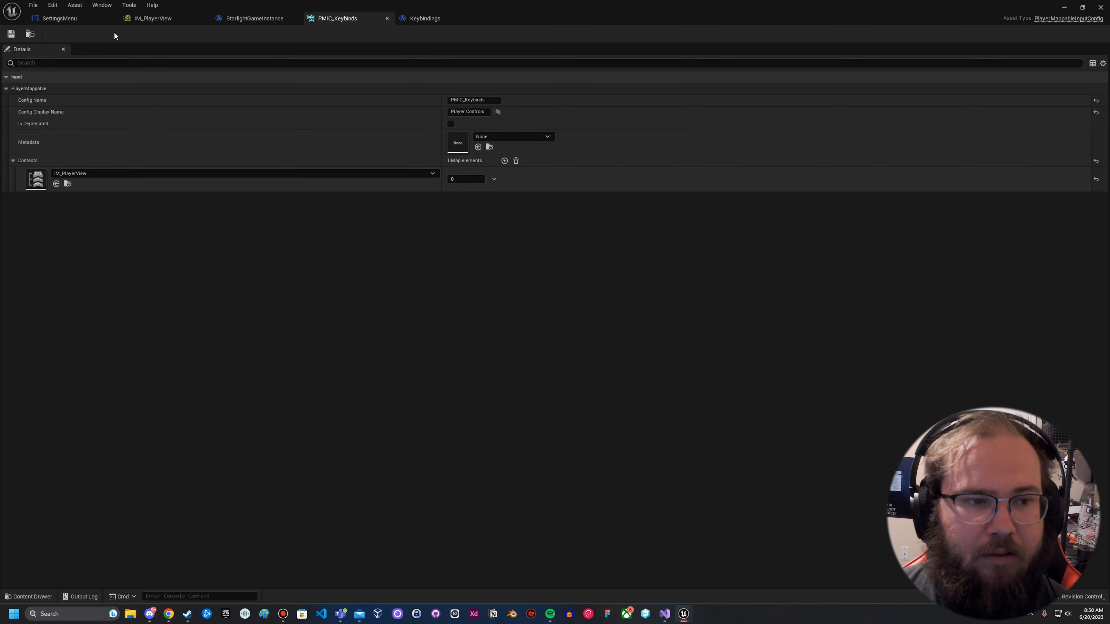
{"action": "left_click", "coordinate": [433, 22]}
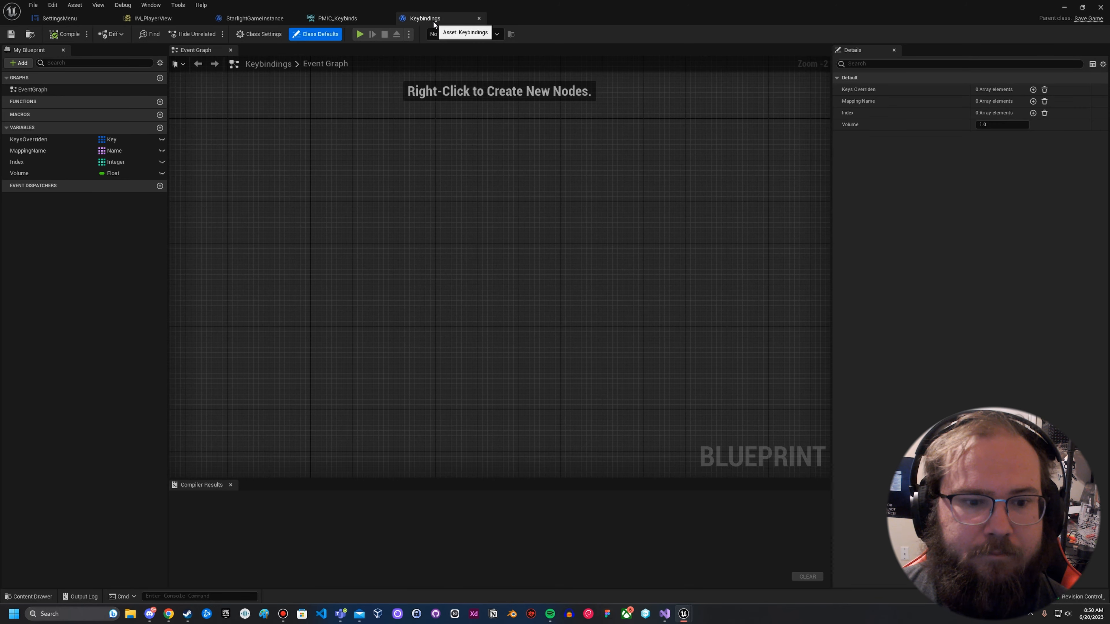
{"action": "left_click", "coordinate": [333, 19]}
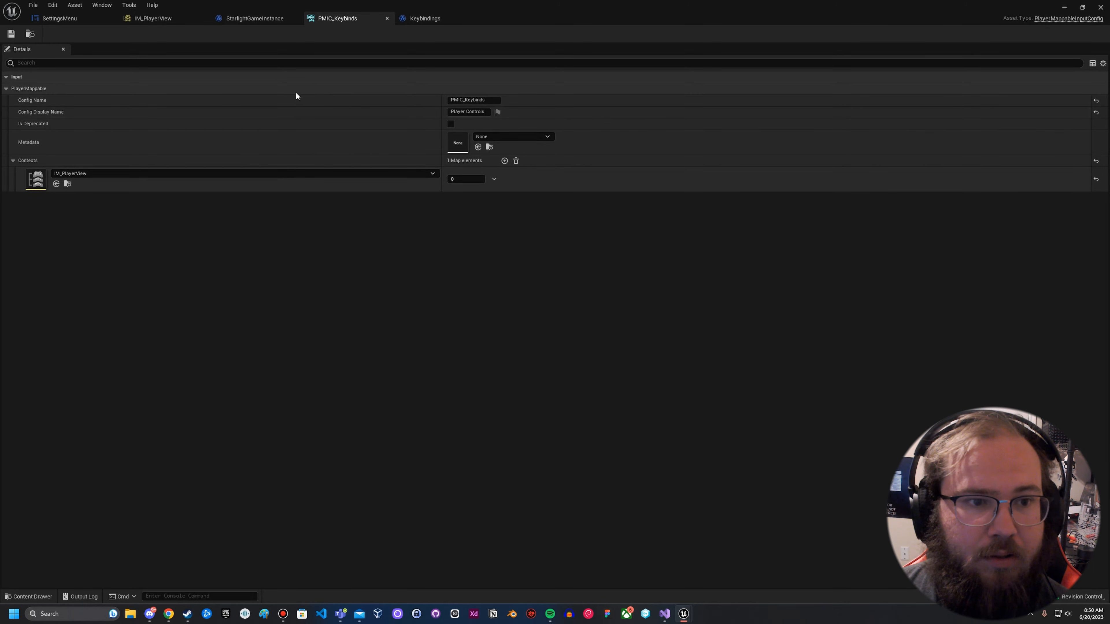
Open the W_Keybinding widget from the first UI row of SettingsMenu and examine its layout.
{"action": "left_click", "coordinate": [72, 18]}
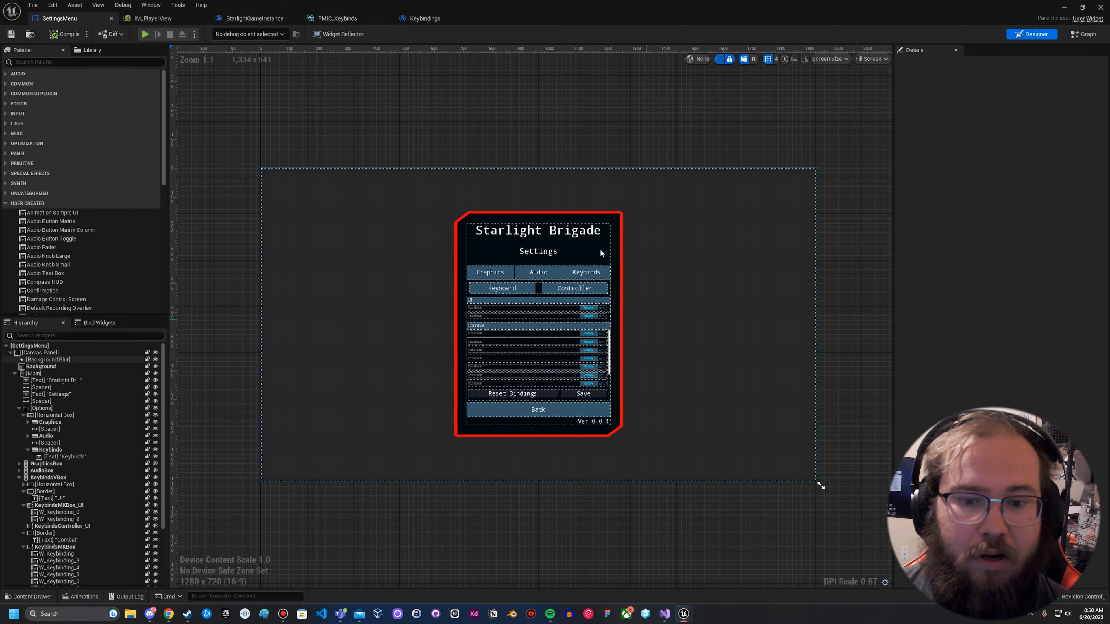
{"action": "right_click_drag", "start_coordinate": [553, 382], "coordinate": [513, 376]}
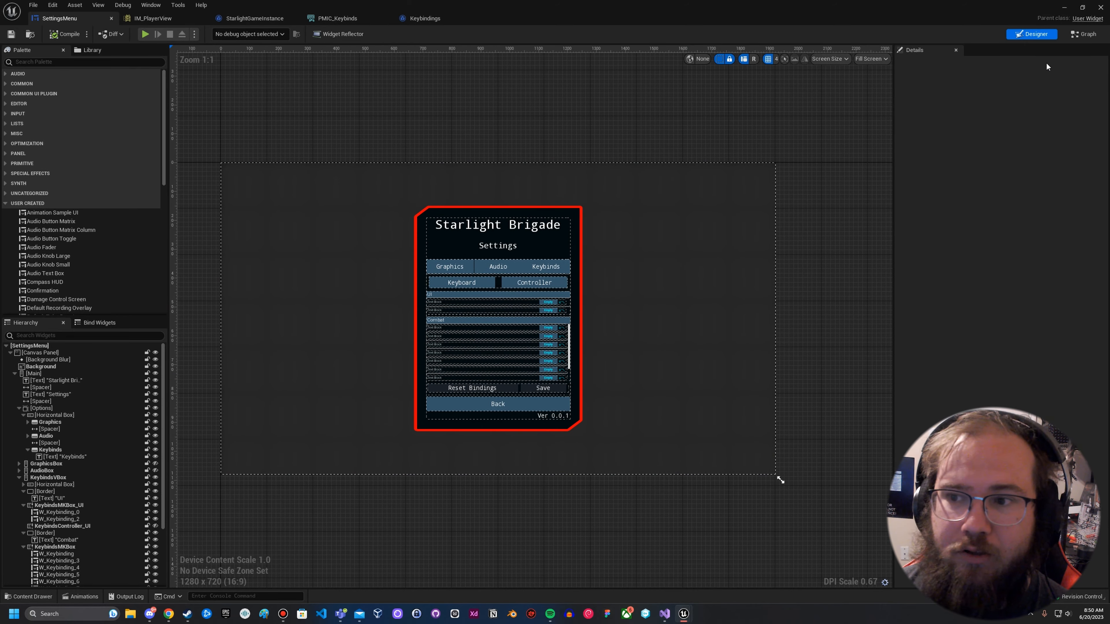
{"action": "left_click", "coordinate": [494, 306]}
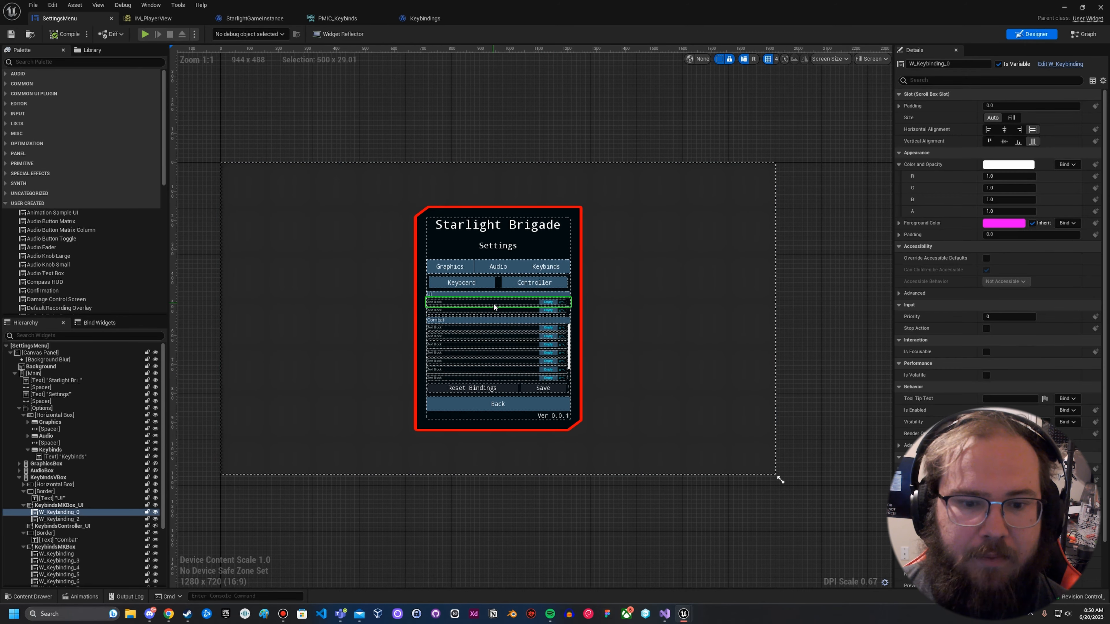
{"action": "left_click", "coordinate": [1053, 65]}
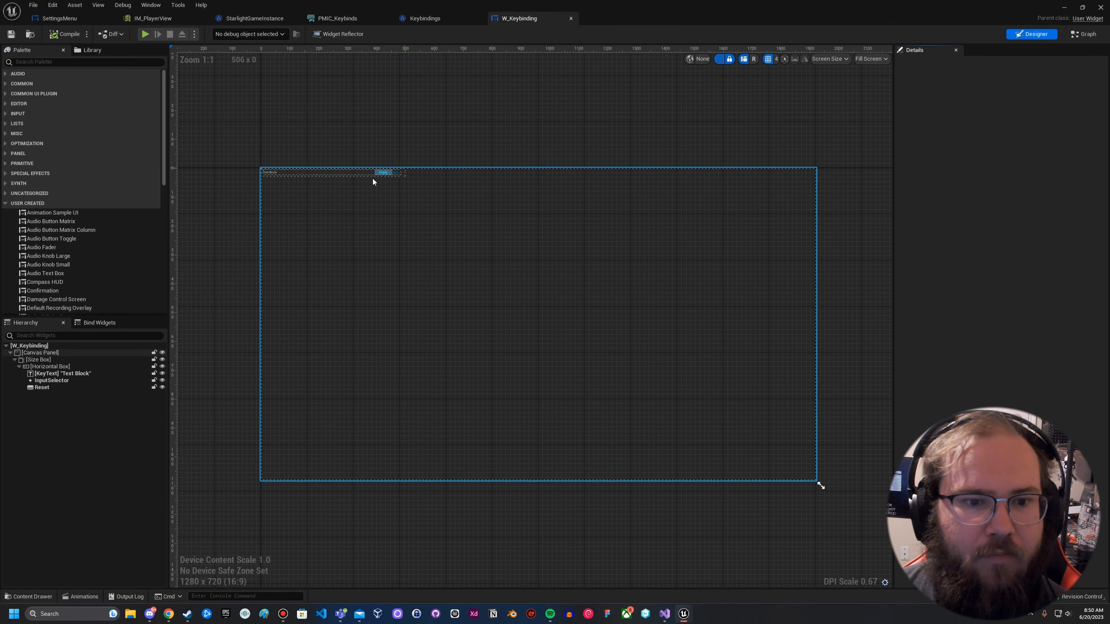
{"action": "scroll", "coordinate": [489, 271], "scroll_direction": "up", "scroll_amount": 6}
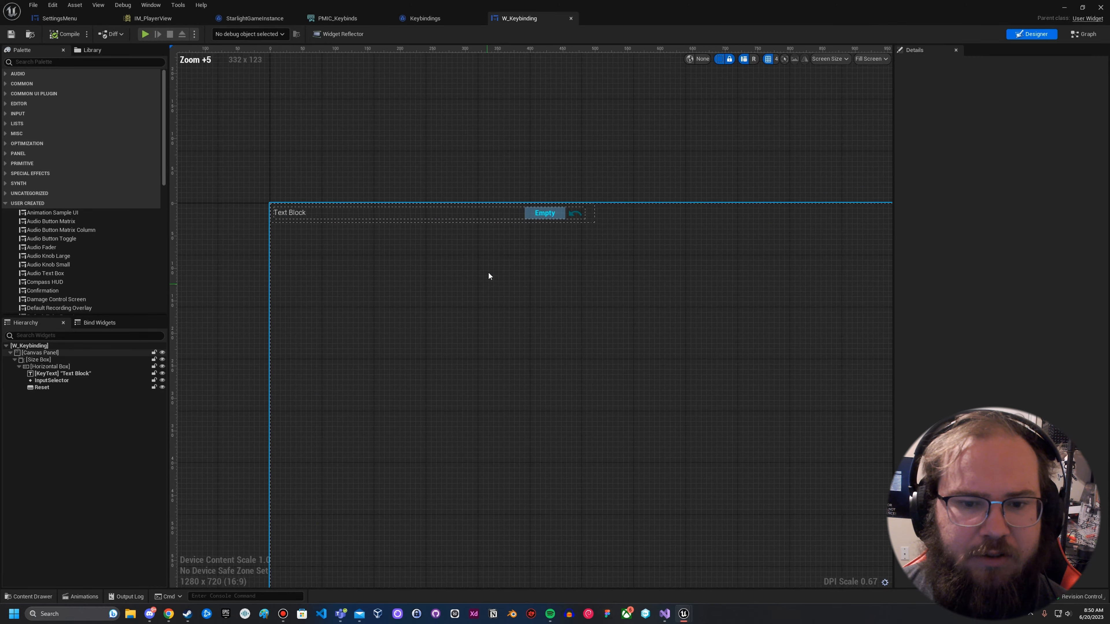
Return to the SettingsMenu layout and inspect the KeybindsMKBox_UI scroll box holding the UI keybinding rows.
{"action": "left_click", "coordinate": [81, 20]}
{"action": "scroll", "coordinate": [497, 340], "scroll_direction": "up", "scroll_amount": 4}
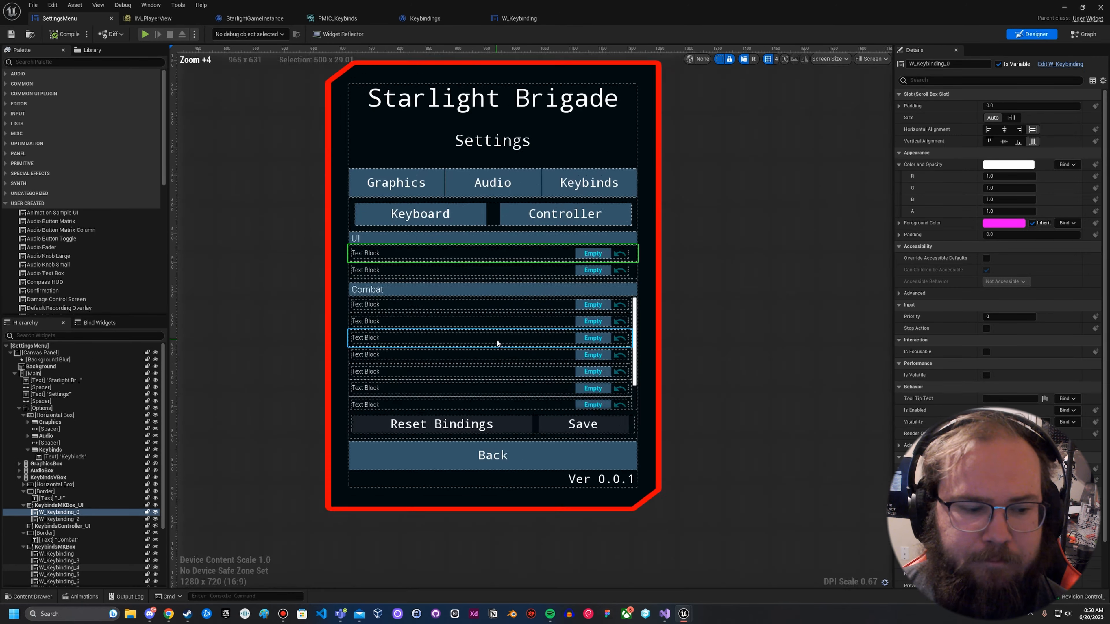
{"action": "scroll", "coordinate": [432, 301], "scroll_direction": "down", "scroll_amount": 2}
{"action": "scroll", "coordinate": [433, 289], "scroll_direction": "up", "scroll_amount": 4}
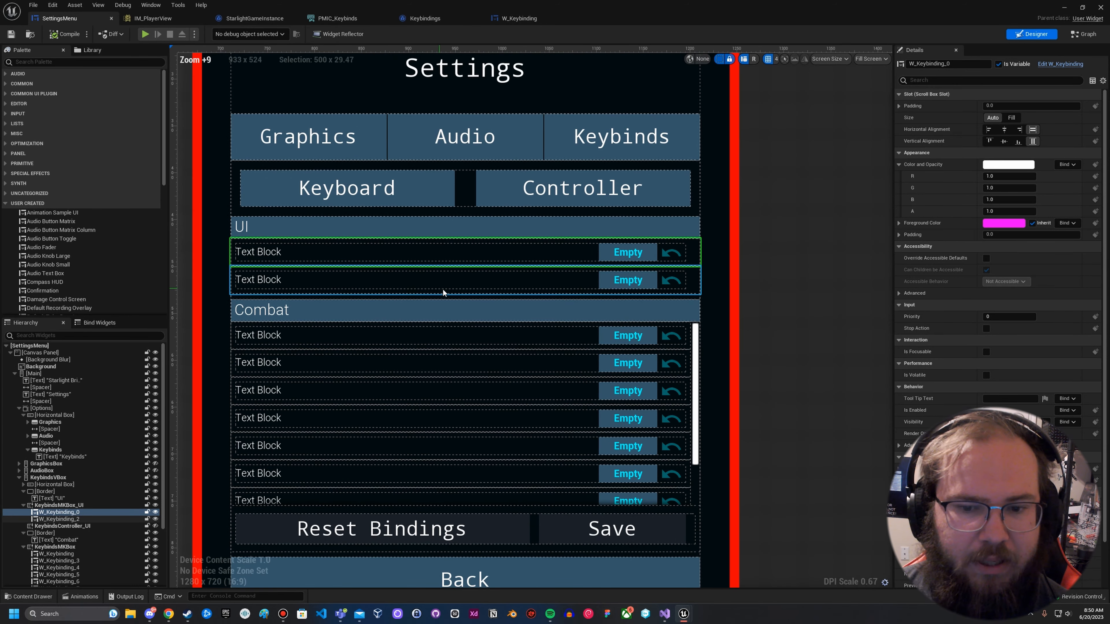
{"action": "left_click", "coordinate": [446, 297]}
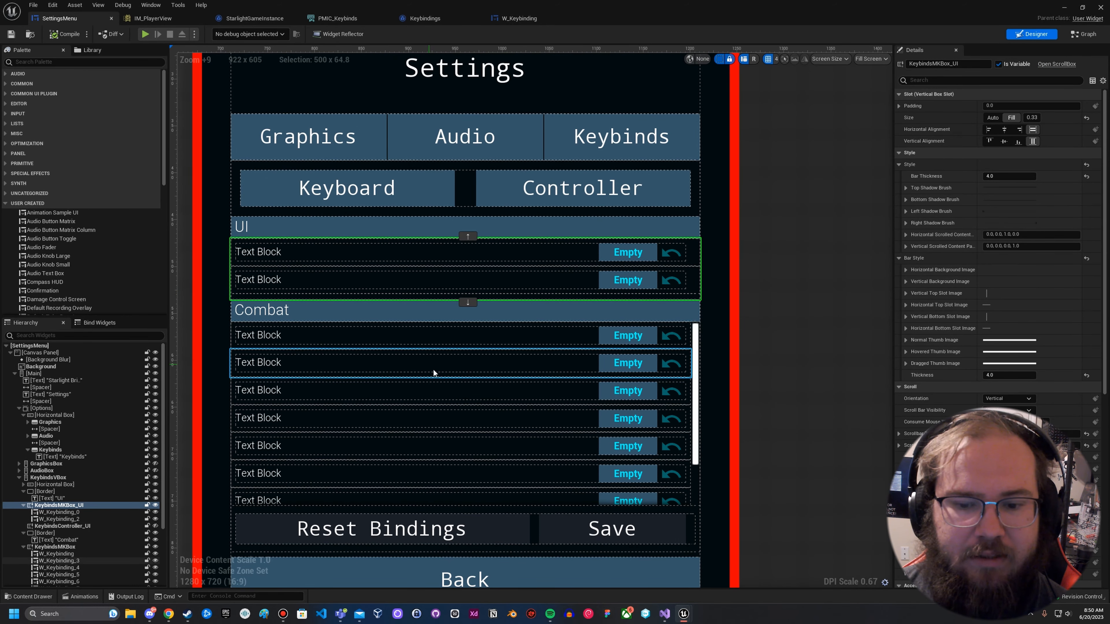
{"action": "scroll", "coordinate": [506, 404], "scroll_direction": "down", "scroll_amount": 3}
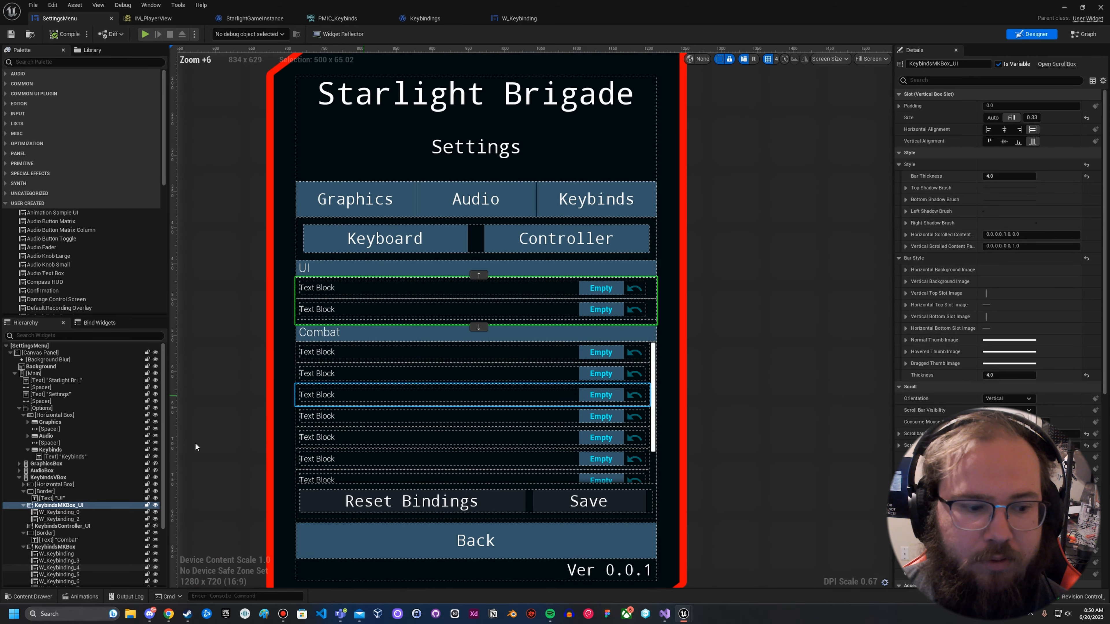
Inspect the KeybindsController_UI, KeybindsMKBox and KeybindsController scroll boxes in the SettingsMenu hierarchy.
{"action": "scroll", "coordinate": [82, 503], "scroll_direction": "down", "scroll_amount": 3}
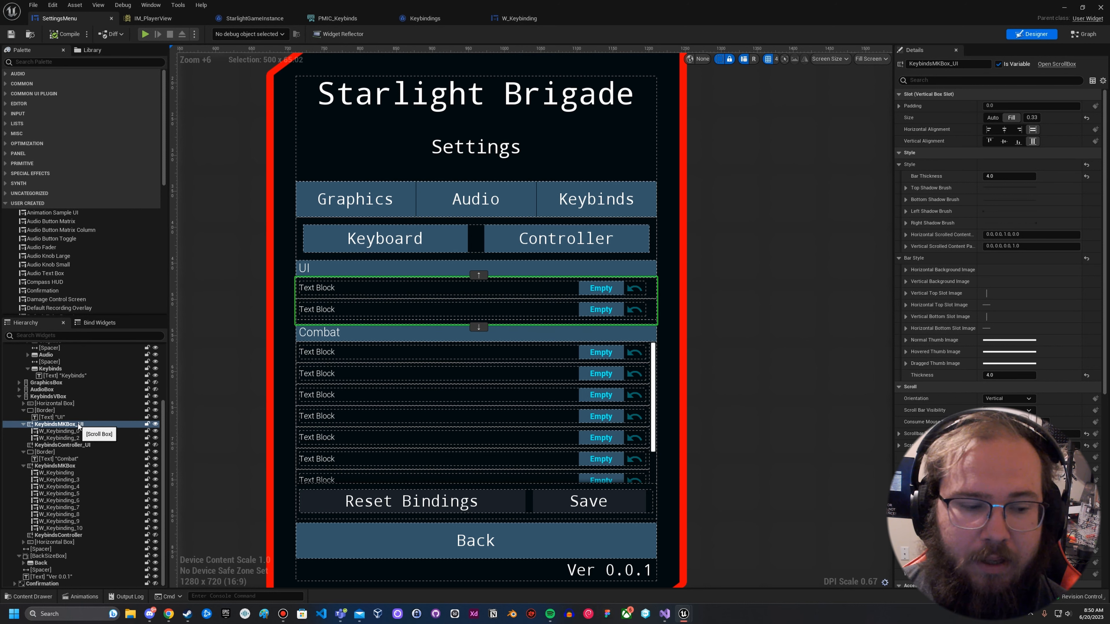
{"action": "left_click", "coordinate": [88, 446]}
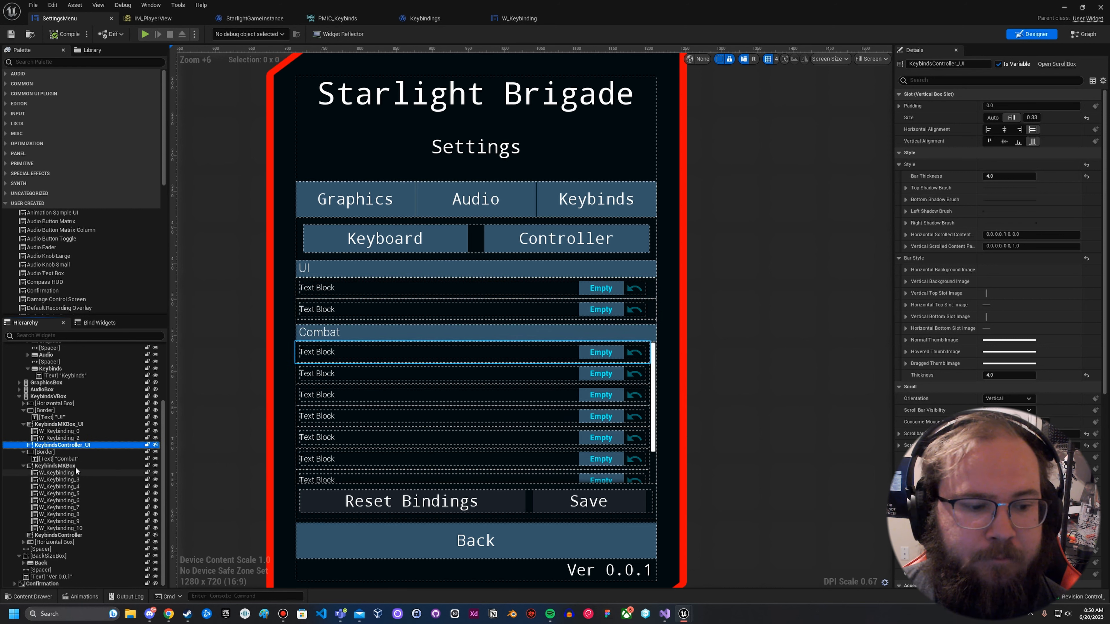
{"action": "left_click", "coordinate": [55, 466]}
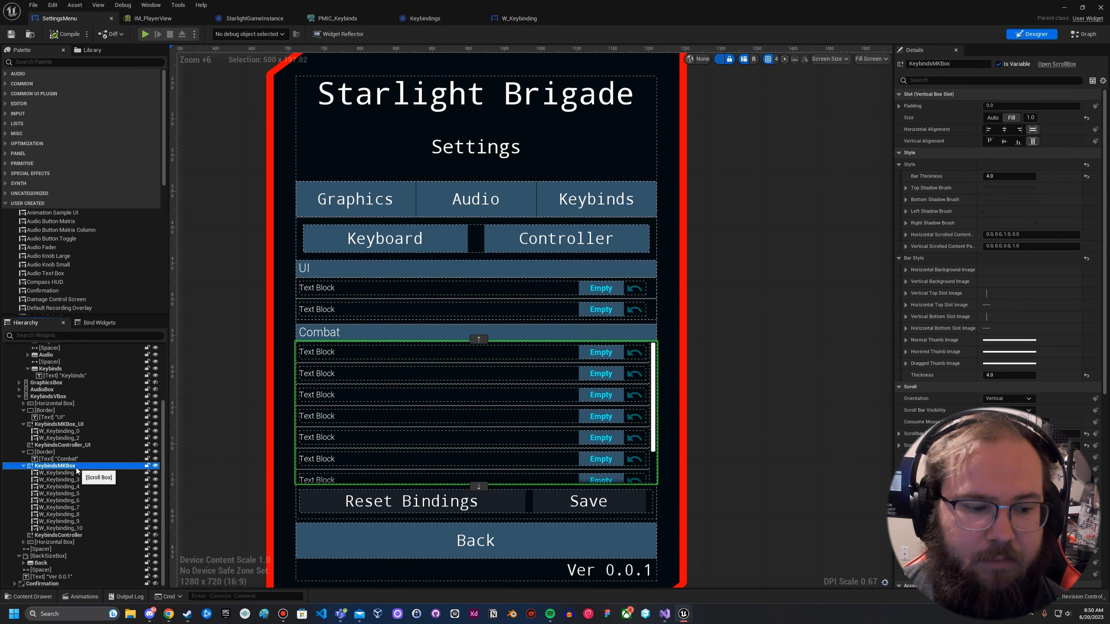
{"action": "left_click", "coordinate": [84, 536]}
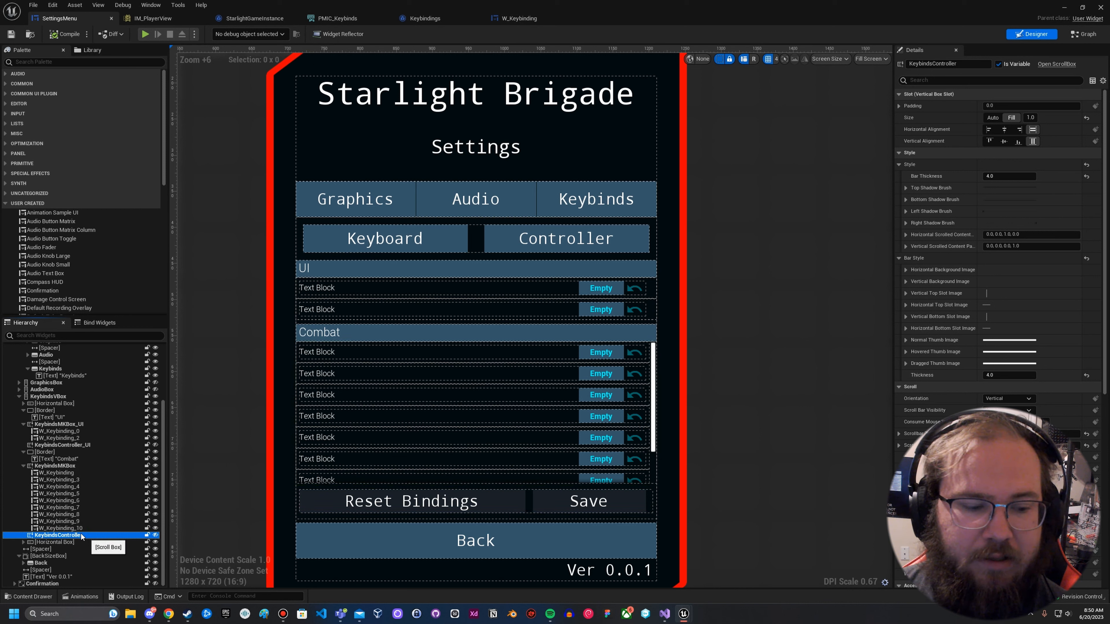
{"action": "left_click", "coordinate": [61, 466]}
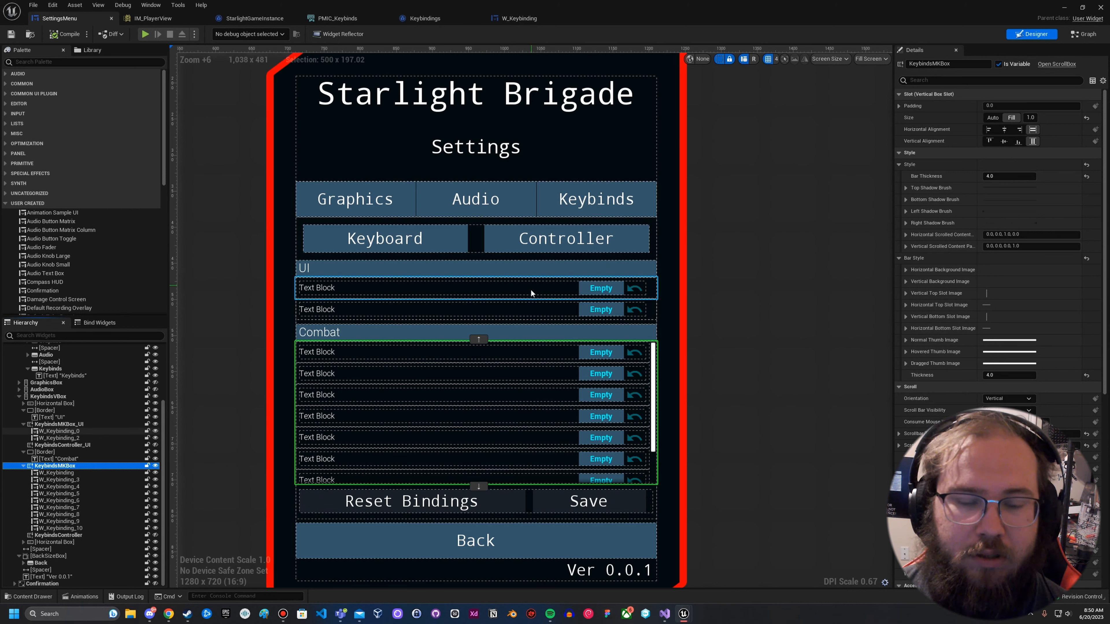